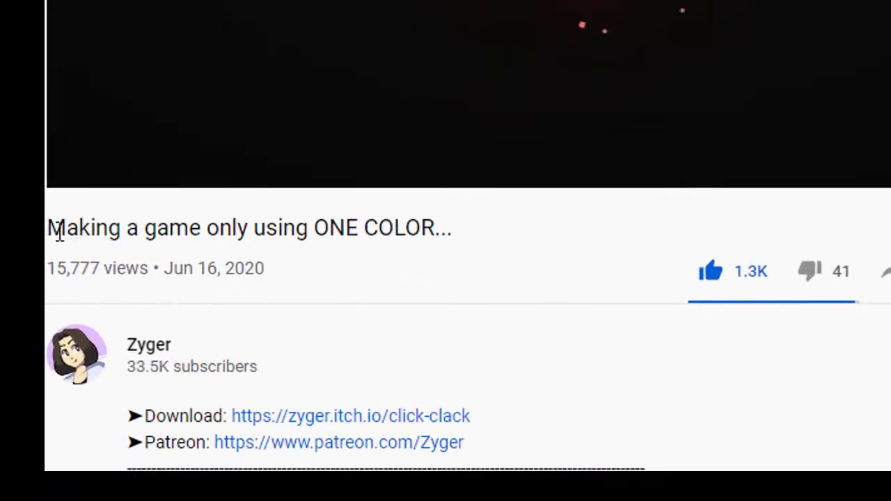
Step: Scroll the ONE COLOR video page down to the comments and highlight the first comment's text
drag(19, 336, 244, 343)
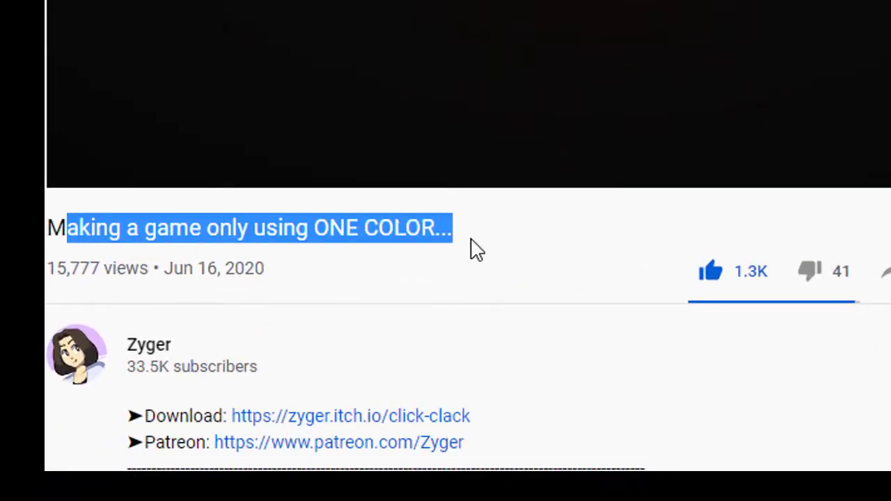
click(527, 256)
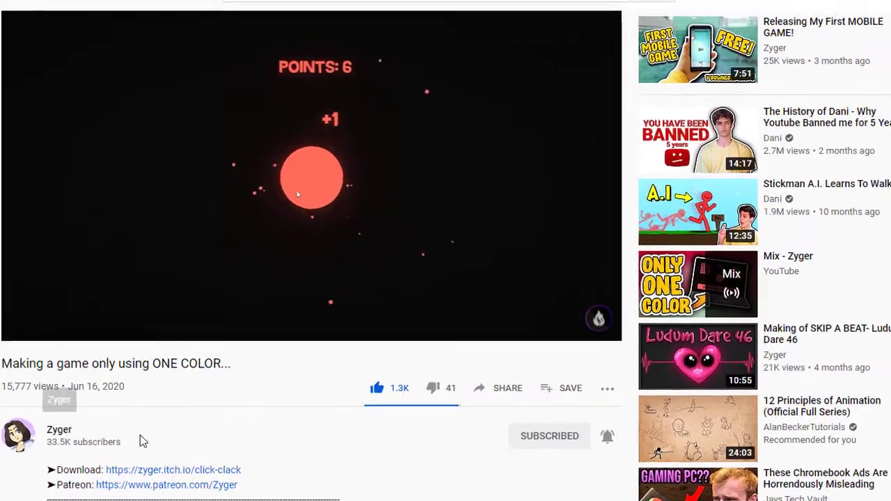
scroll(254, 336, down, 5)
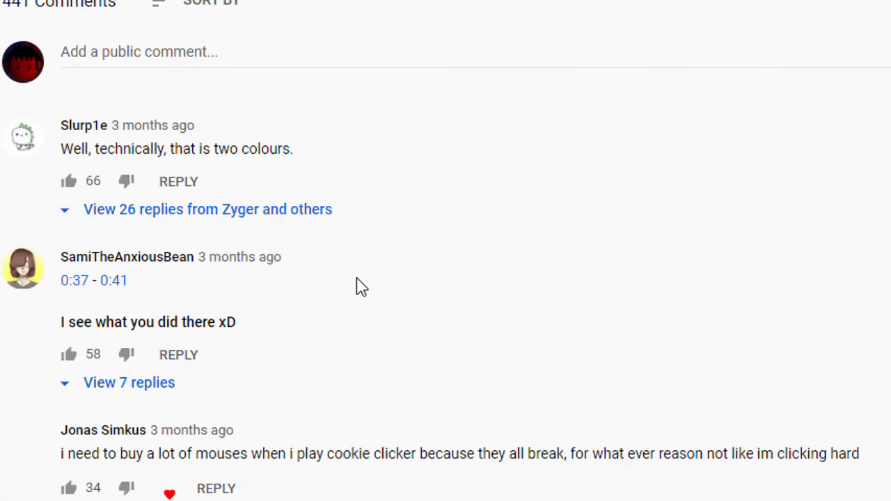
drag(70, 46, 264, 45)
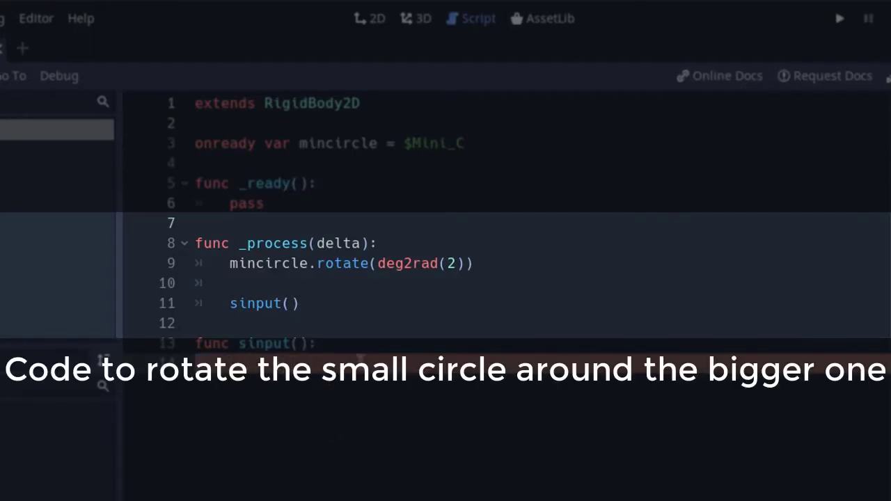
Step: In sinput, add an if Input.is_action_just_pressed("ui_select") check
text(if I)
text(nput.is)
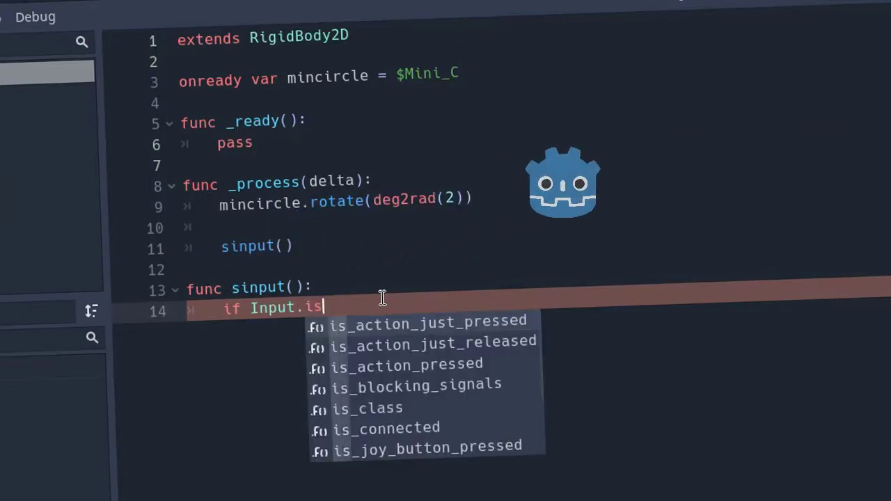
key(Return)
key(Return)
text(:)
Step: Inside the check, call add_force(Vector2(0,0), Vector2(4,4)), then run the game with F5 to test
key(Return)
text(add)
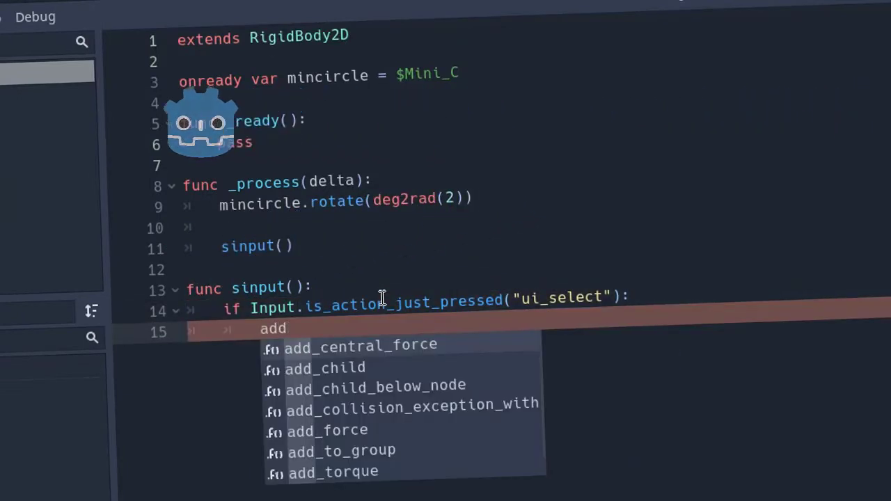
key(Down)
key(Down)
key(Down)
key(Return)
text(0,)
key(BackSpace)
key(BackSpace)
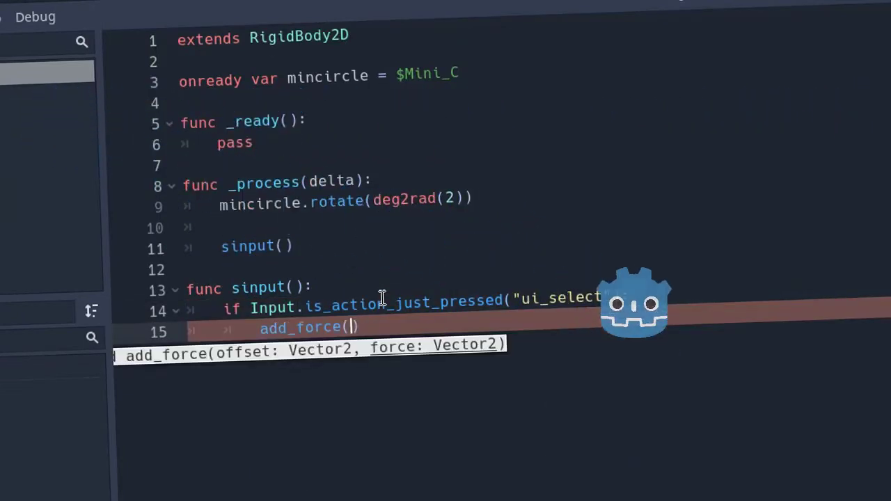
text(vector)
key(Return)
text(0,0),vect)
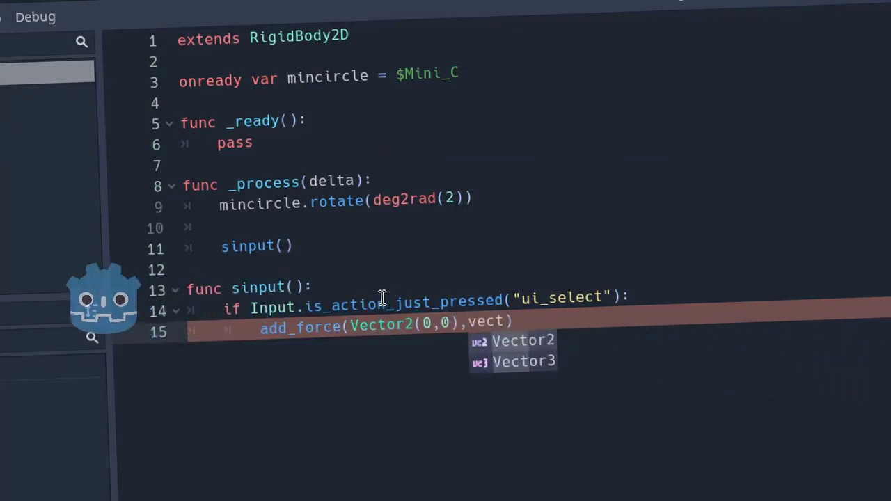
key(Return)
text(4,4)
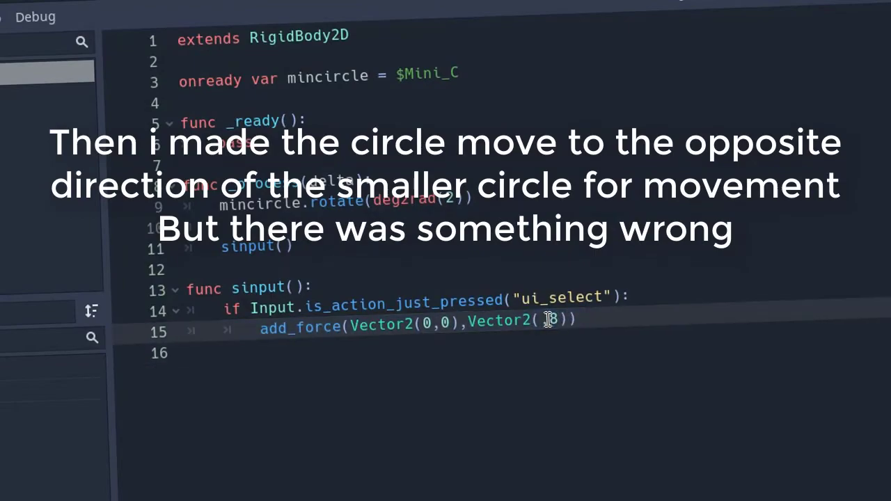
key(F5)
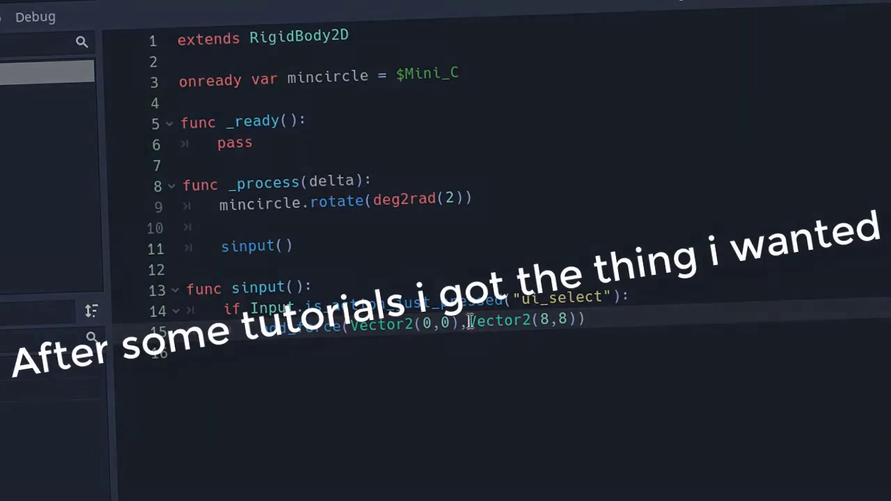
Step: Start a new 'var mincircle' declaration below the onready variable at the script's top
click(342, 143)
click(383, 97)
key(Return)
text(var min)
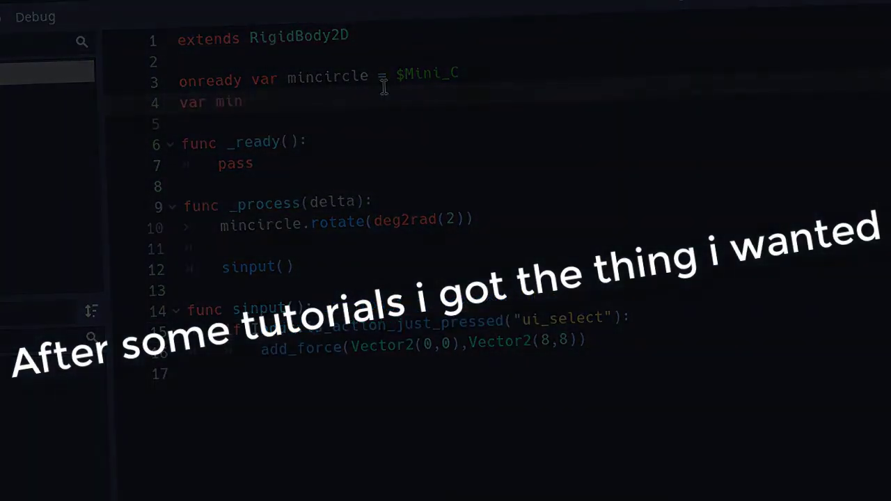
text(circle)
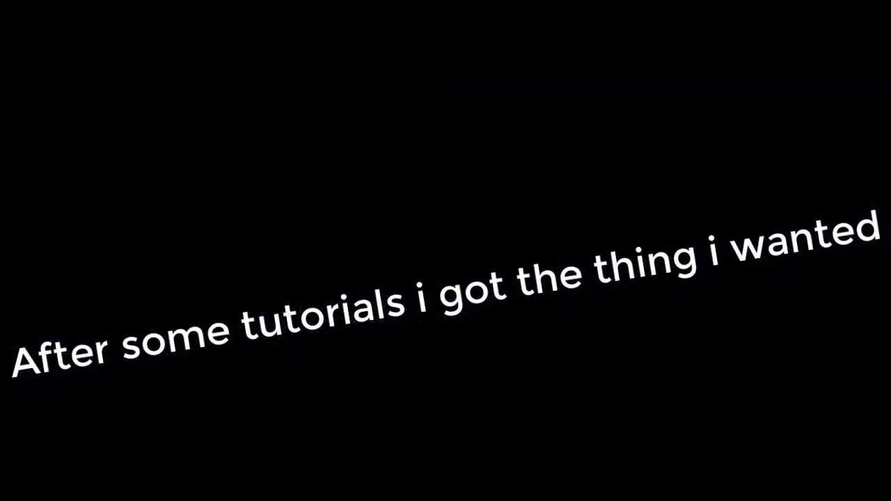
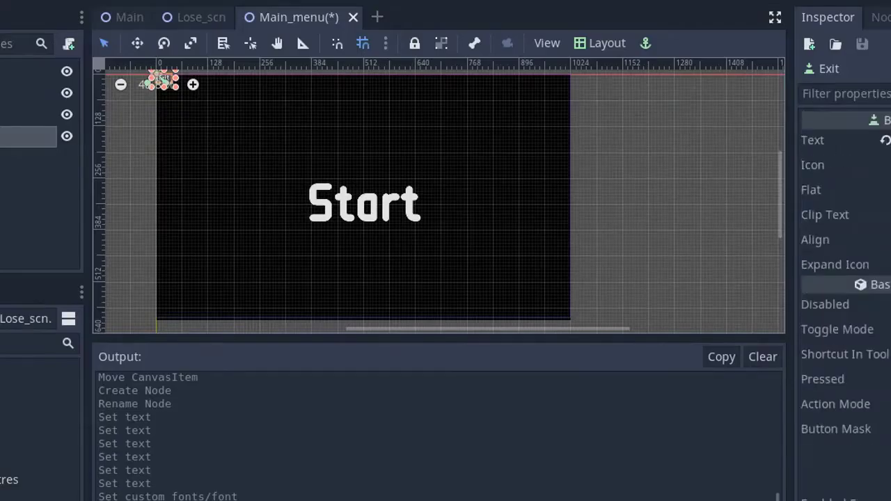
Step: Move the Exit button lower on the menu and connect Start's pressed() signal as _on_Start_pressed
drag(178, 87, 334, 286)
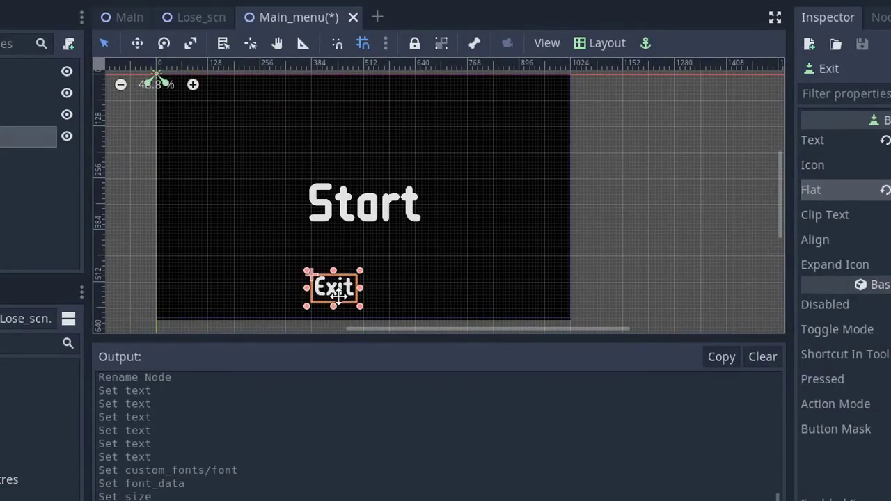
scroll(334, 286, up, 2)
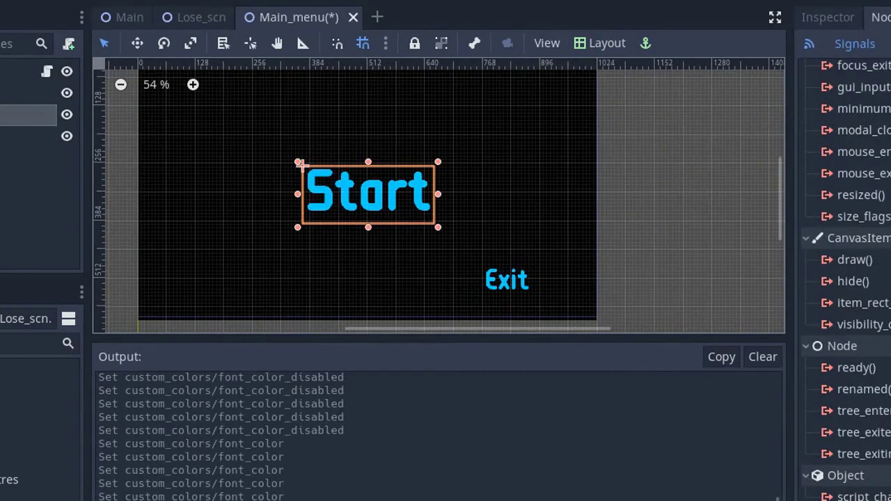
scroll(849, 209, up, 4)
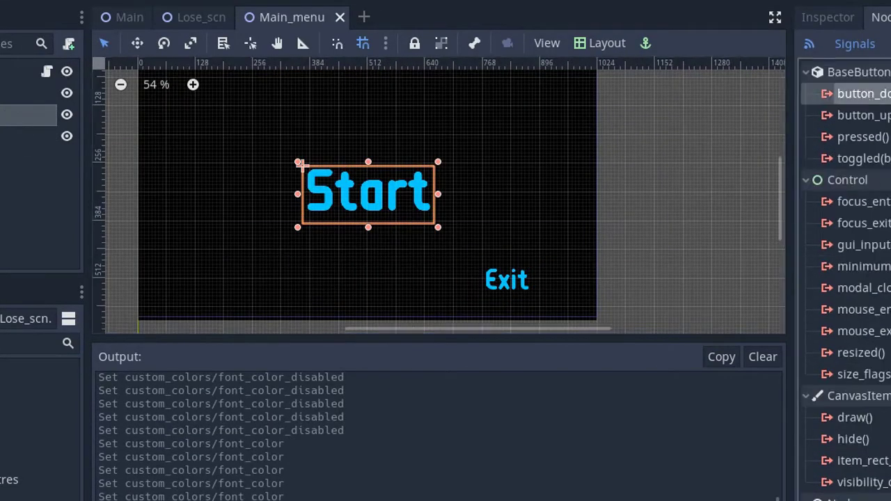
double_click(856, 114)
click(355, 452)
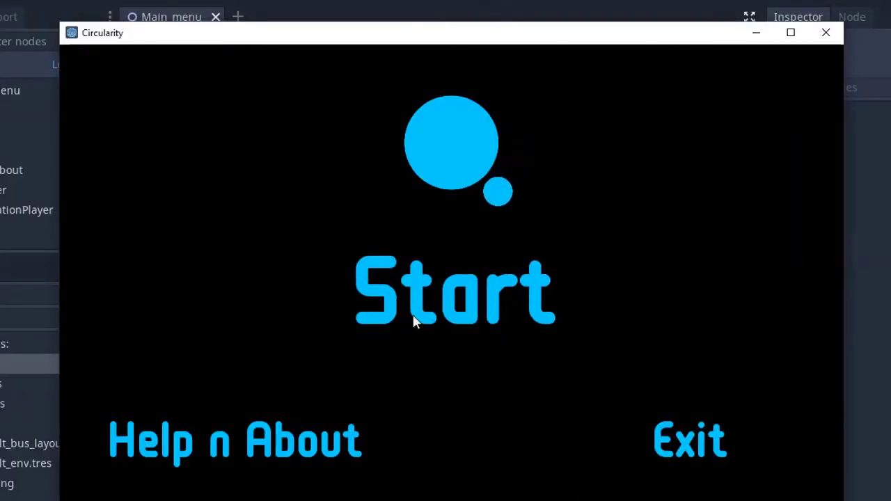
Step: Start the game from the main menu and check the Godot_v3 console output
click(413, 323)
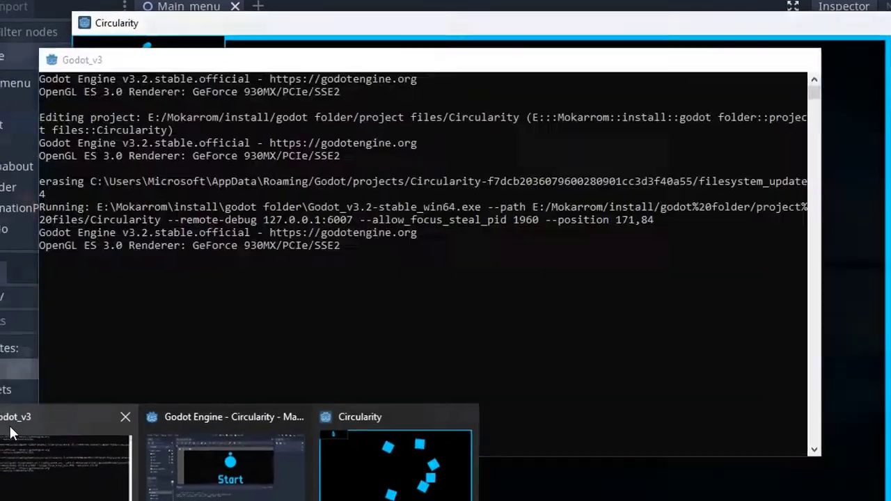
click(10, 426)
drag(75, 300, 65, 300)
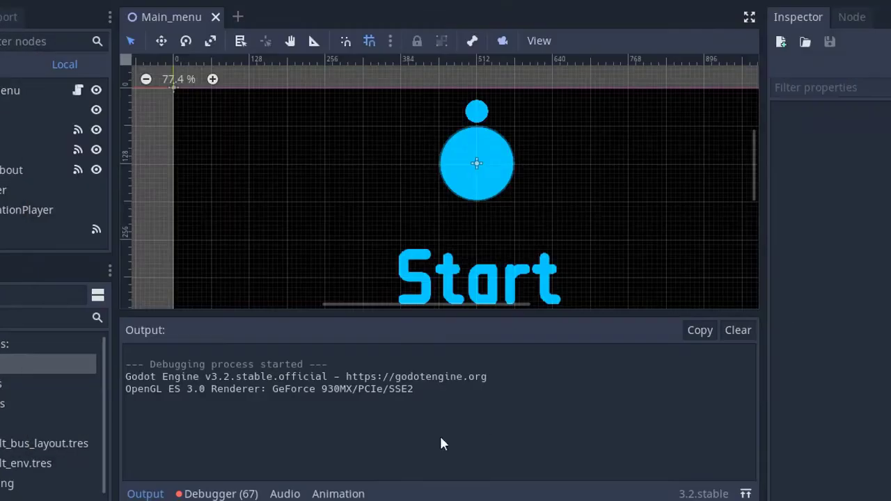
Step: Trace the Circle/Big_Circle node-not-found error from the Debugger Errors list to Main.gd, then close the game
click(216, 494)
click(205, 298)
scroll(244, 426, down, 10)
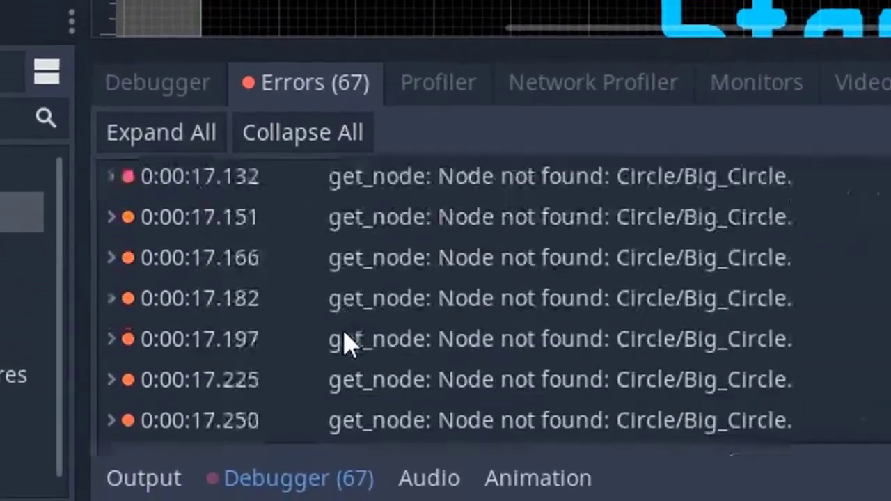
scroll(244, 426, down, 5)
click(343, 331)
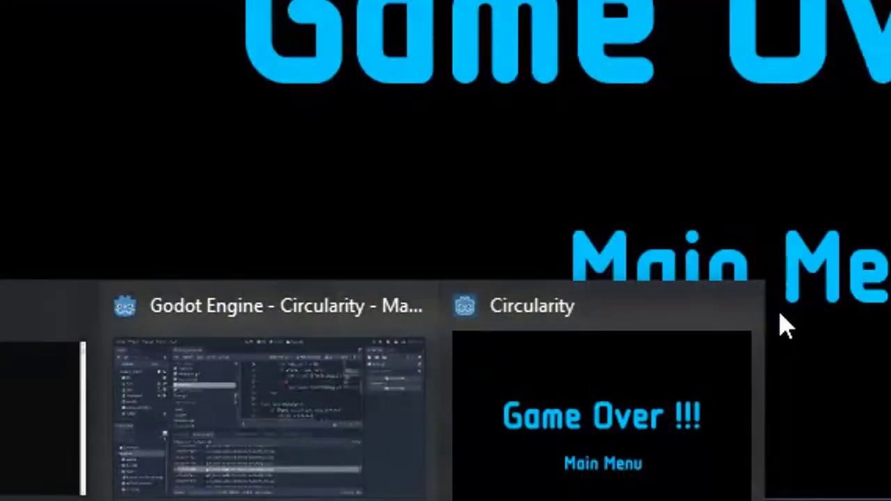
click(738, 308)
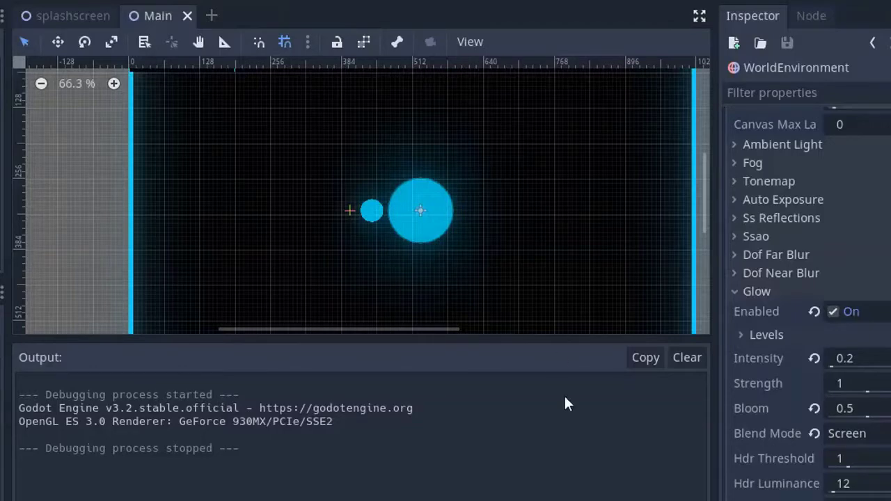
Step: Toggle the WorldEnvironment Glow off and back on, then centre the arena to view the bloom
scroll(525, 230, right, 2)
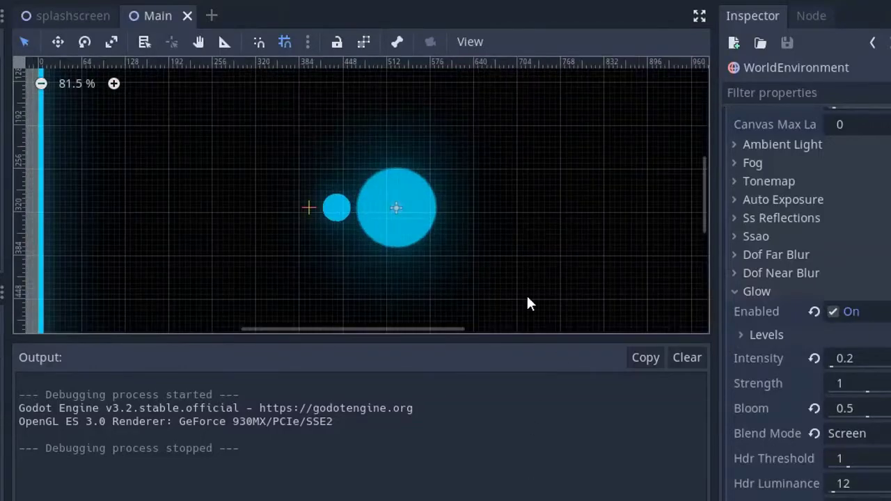
scroll(527, 302, up, 2)
scroll(515, 250, down, 2)
click(833, 312)
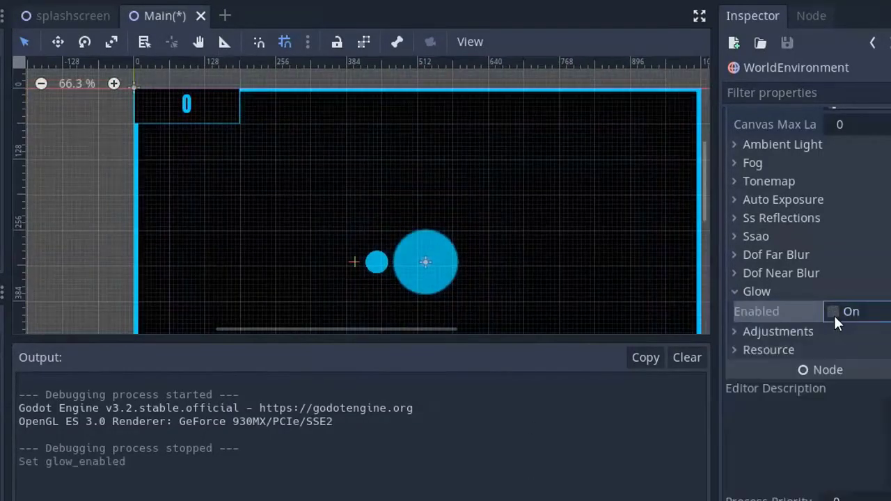
click(838, 314)
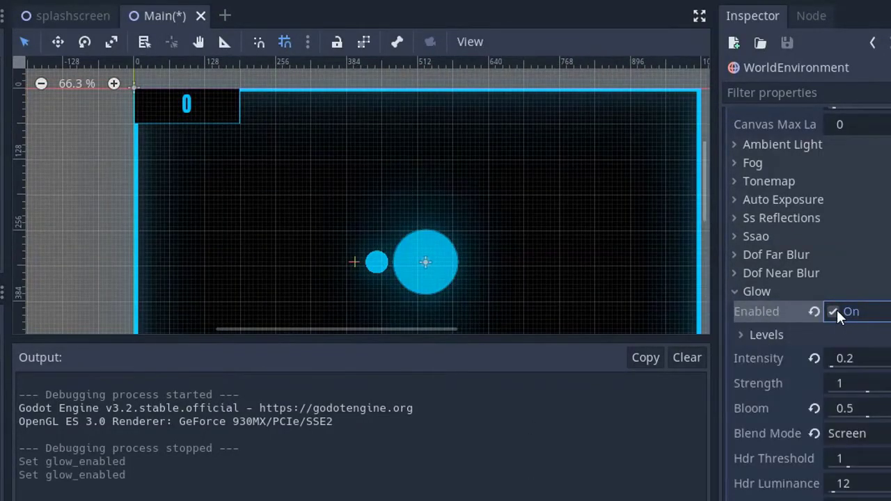
scroll(486, 246, down, 2)
scroll(442, 156, down, 1)
scroll(446, 167, up, 1)
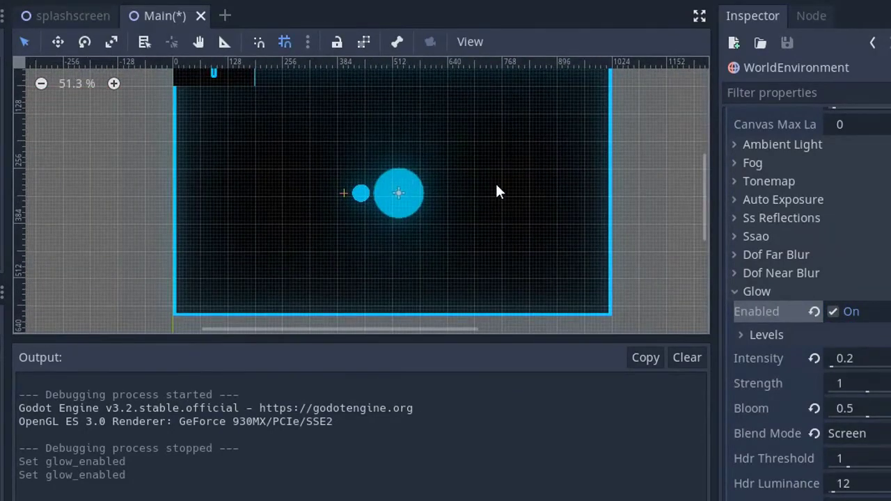
middle_drag(420, 155, 394, 180)
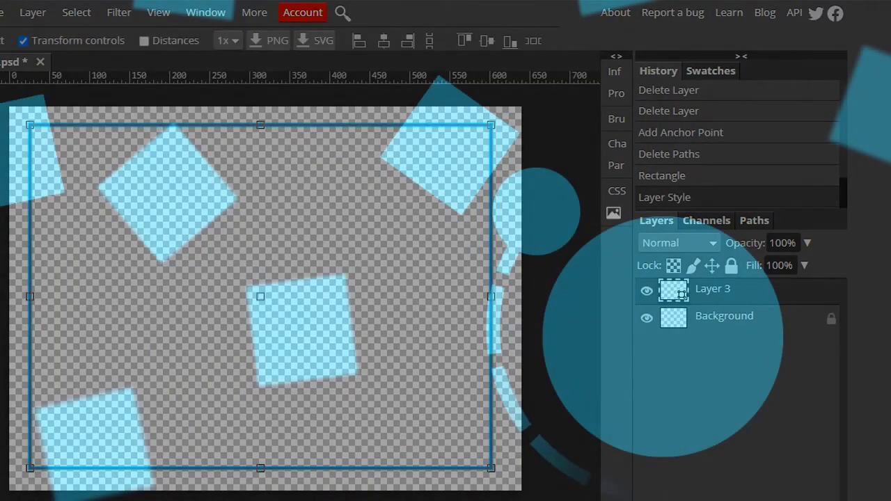
Step: Scale the blue-squares graphic layer up to about 111% width and height
drag(490, 467, 522, 473)
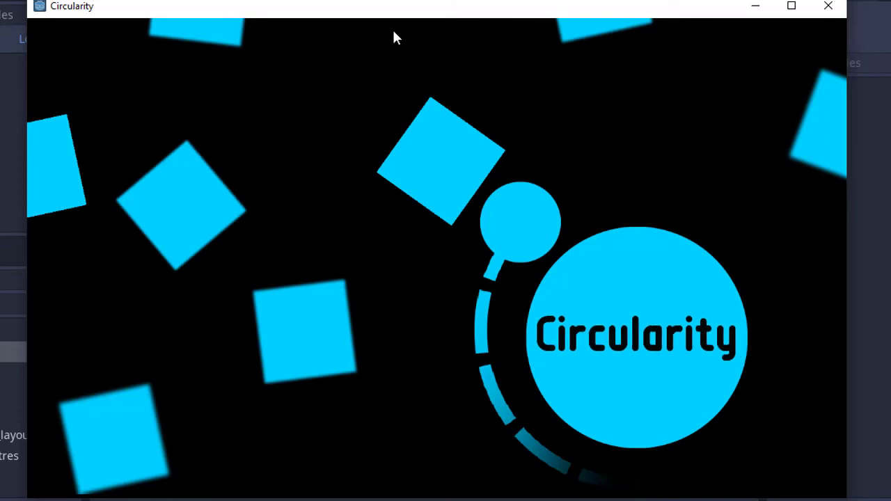
Step: Reposition the game window after the splash screen and click Start to play until Game Over
drag(392, 14, 386, 7)
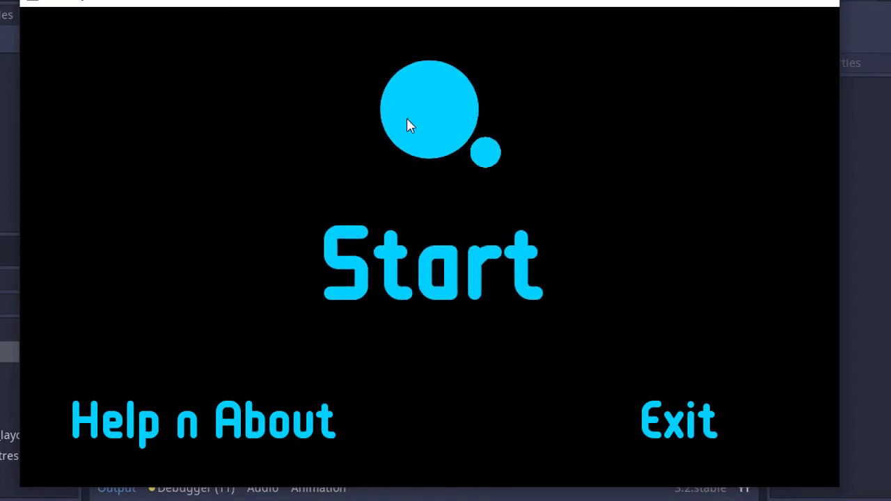
click(474, 280)
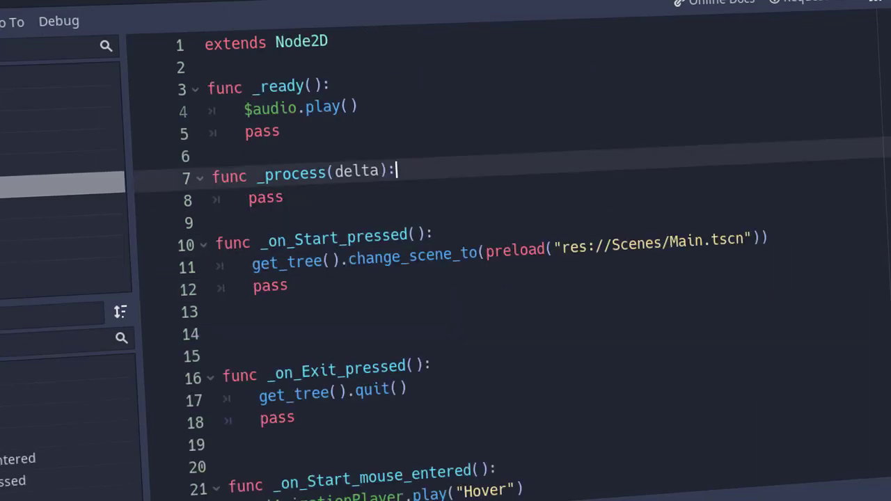
Step: Scroll Main.gd to the _process code that scales circle speed with the score
scroll(728, 210, up, 1)
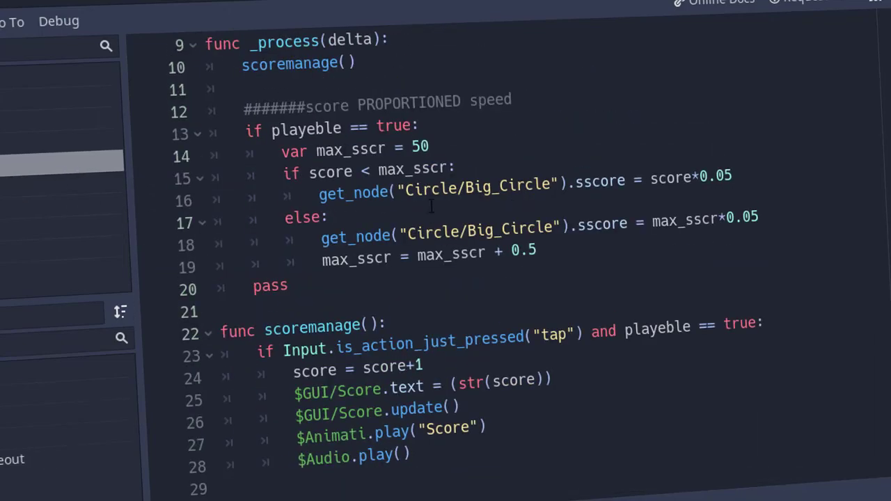